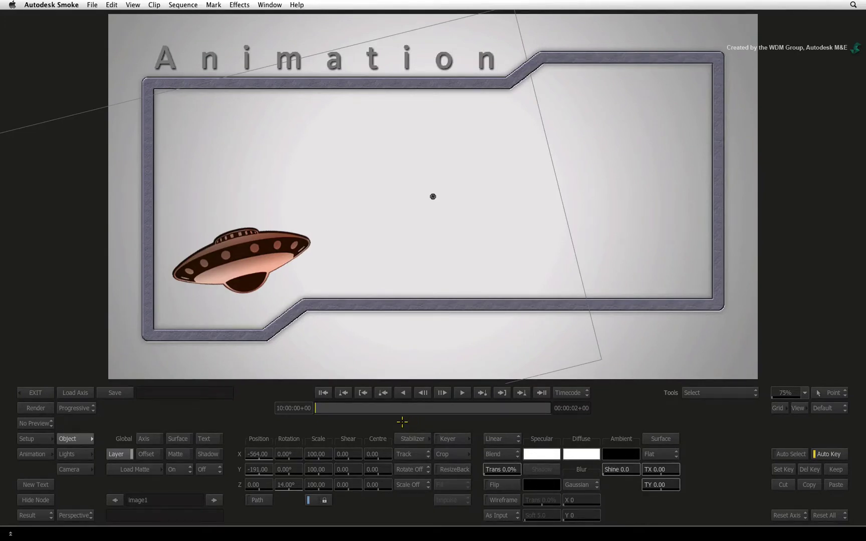
# Step: Open the animation curves and drag the UFO's frame-1 position x key down to -707.414
pyautogui.moveTo(316, 407)
pyautogui.mouseDown()
pyautogui.moveTo(449, 399)
pyautogui.moveTo(531, 409)
pyautogui.moveTo(302, 397)
pyautogui.mouseUp()
pyautogui.click(34, 455)
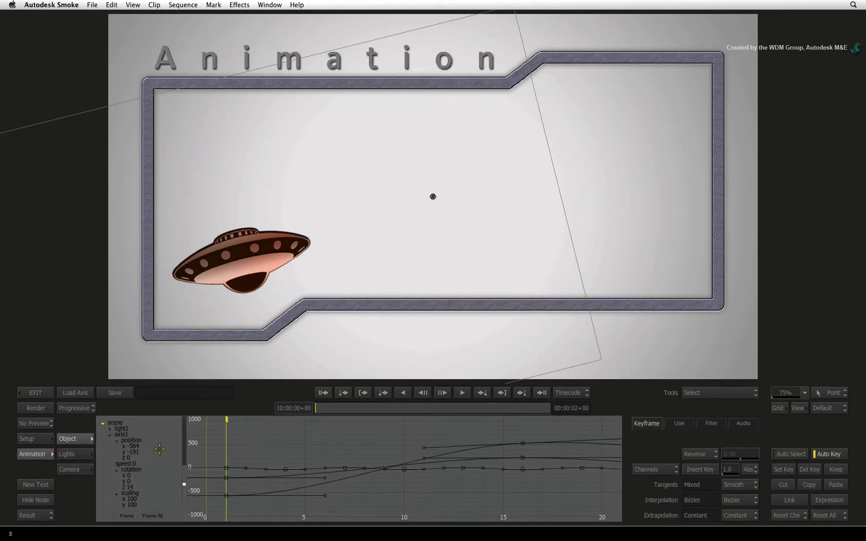
pyautogui.click(124, 446)
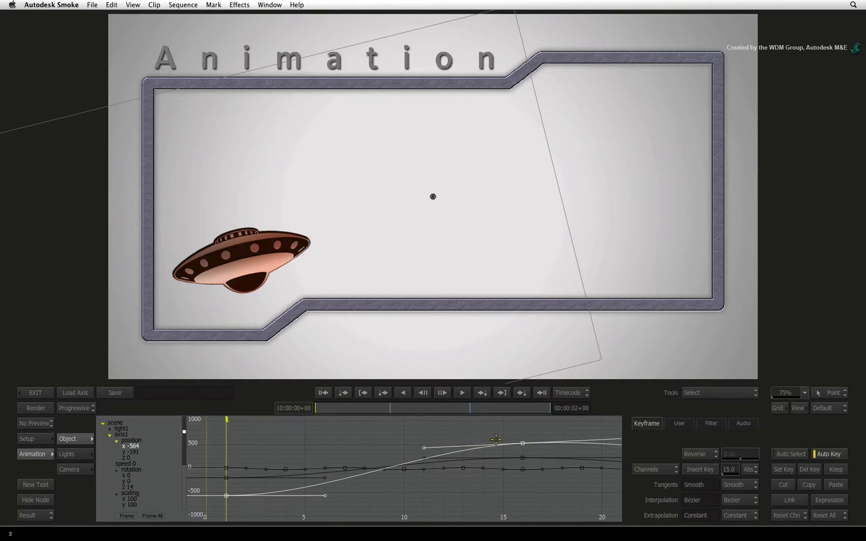
pyautogui.moveTo(226, 483)
pyautogui.moveTo(226, 483)
pyautogui.mouseDown()
pyautogui.moveTo(223, 426)
pyautogui.moveTo(220, 481)
pyautogui.moveTo(216, 443)
pyautogui.moveTo(236, 497)
pyautogui.mouseUp()
# Step: Show channels as Tracks framed across frames 0–60, then adjust the rotation z track's end key
pyautogui.press('z')
pyautogui.click(655, 469)
pyautogui.click(656, 456)
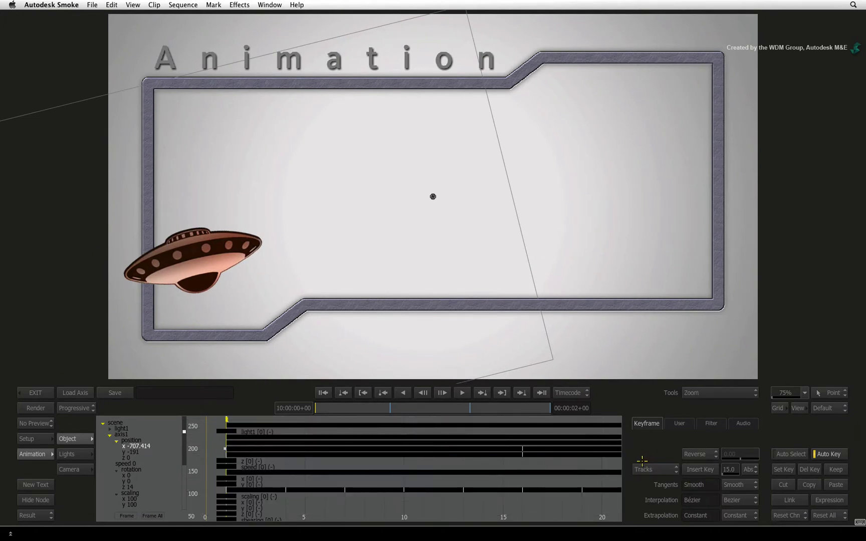
pyautogui.press('Escape')
pyautogui.click(154, 515)
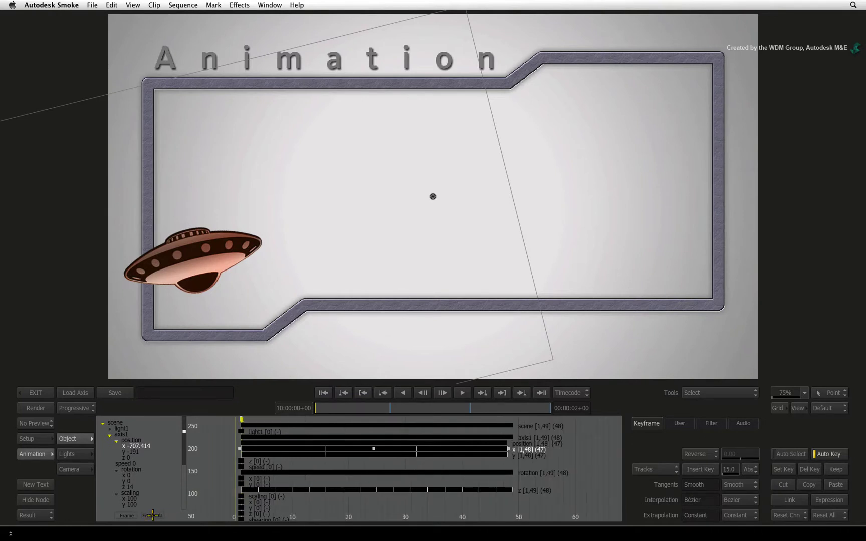
pyautogui.click(508, 490)
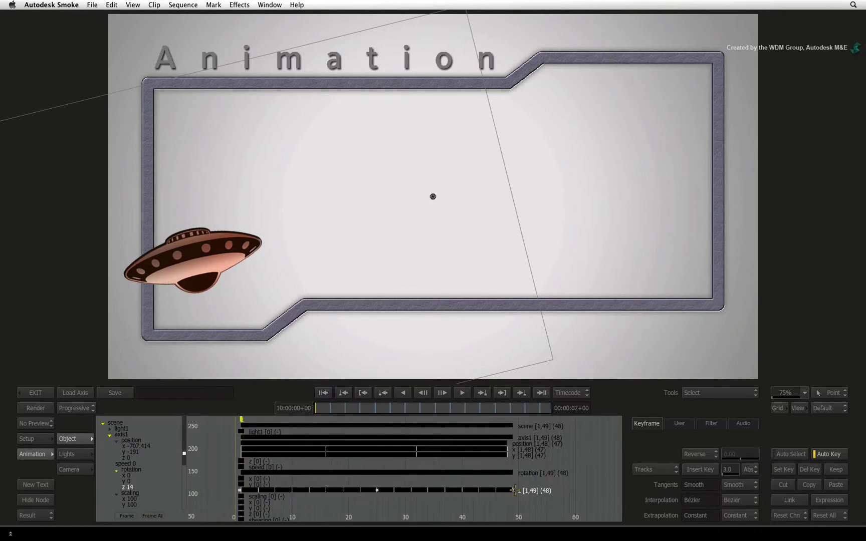
pyautogui.moveTo(515, 490)
pyautogui.mouseDown()
pyautogui.moveTo(361, 490)
pyautogui.moveTo(524, 490)
pyautogui.moveTo(471, 488)
pyautogui.moveTo(514, 490)
pyautogui.mouseUp()
# Step: Show the Info channel table and select the position x row (-707.414, 4 keys)
pyautogui.click(658, 469)
pyautogui.click(663, 457)
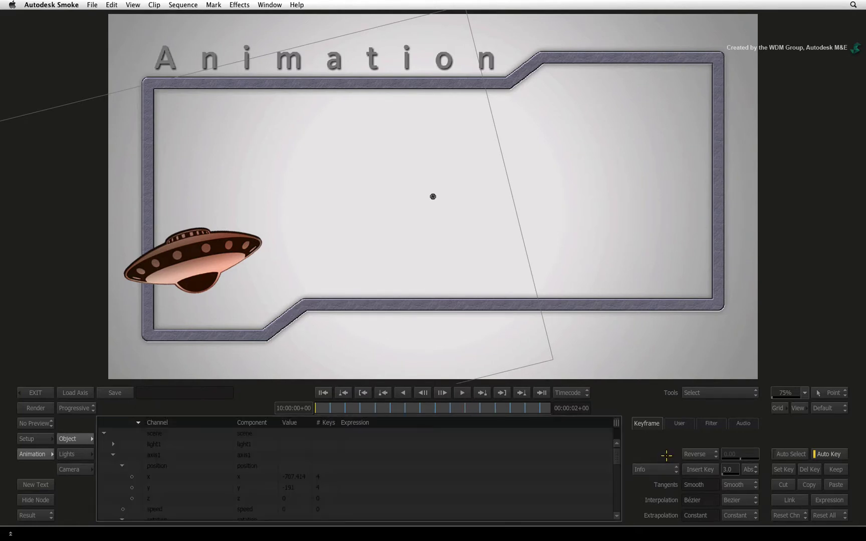
pyautogui.click(162, 478)
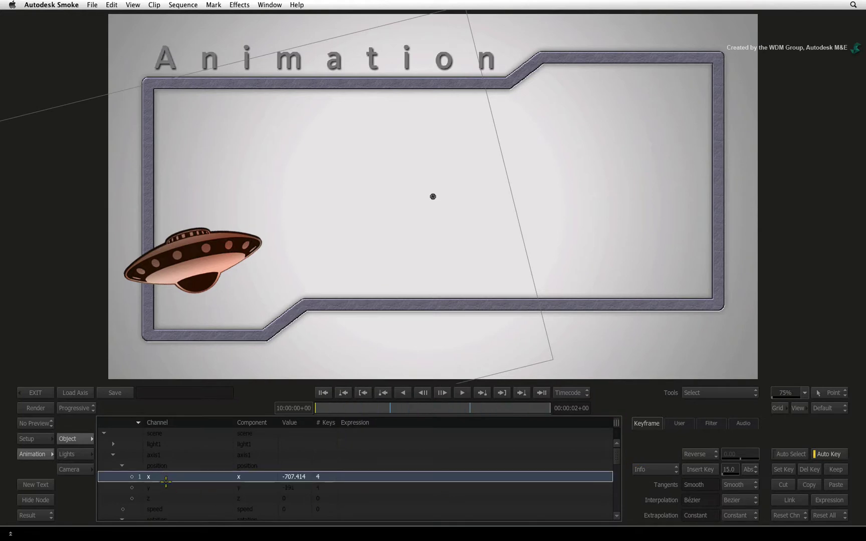
pyautogui.scroll(-3, 617, 456)
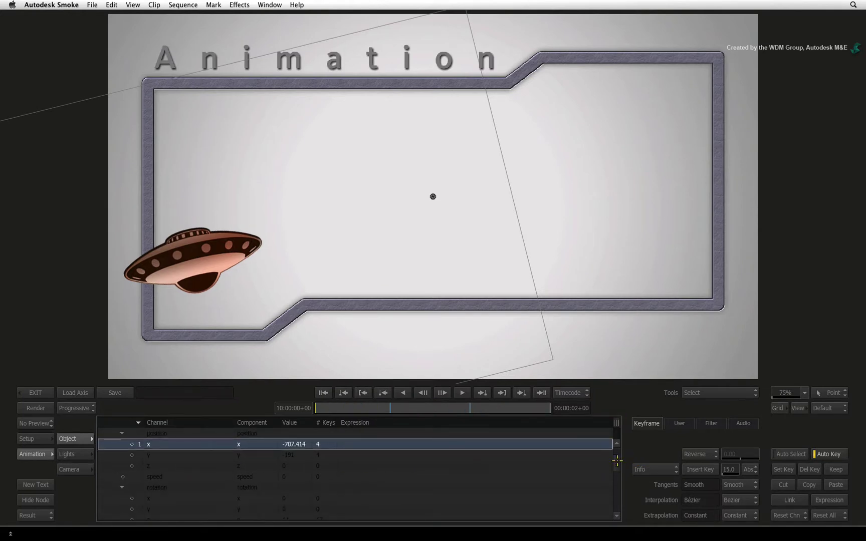
pyautogui.click(167, 454)
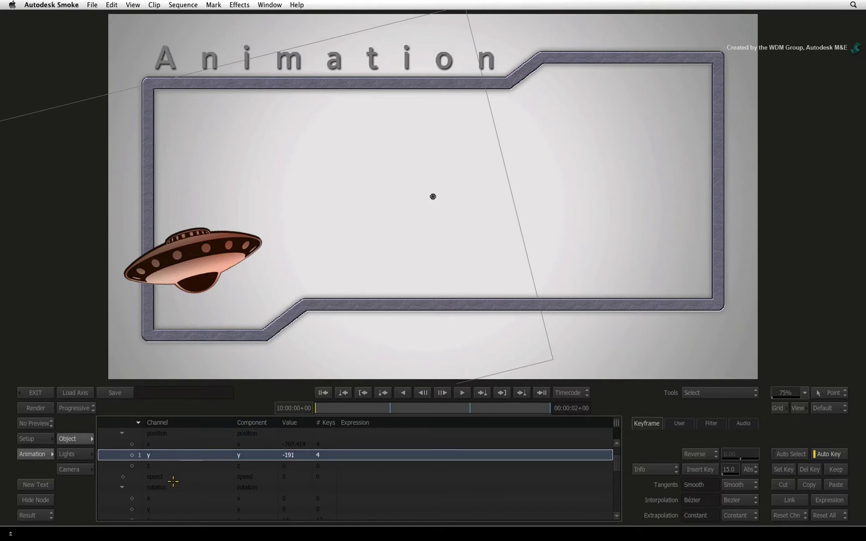
pyautogui.keyDown('ctrl'); pyautogui.click(184, 445); pyautogui.keyUp('ctrl')
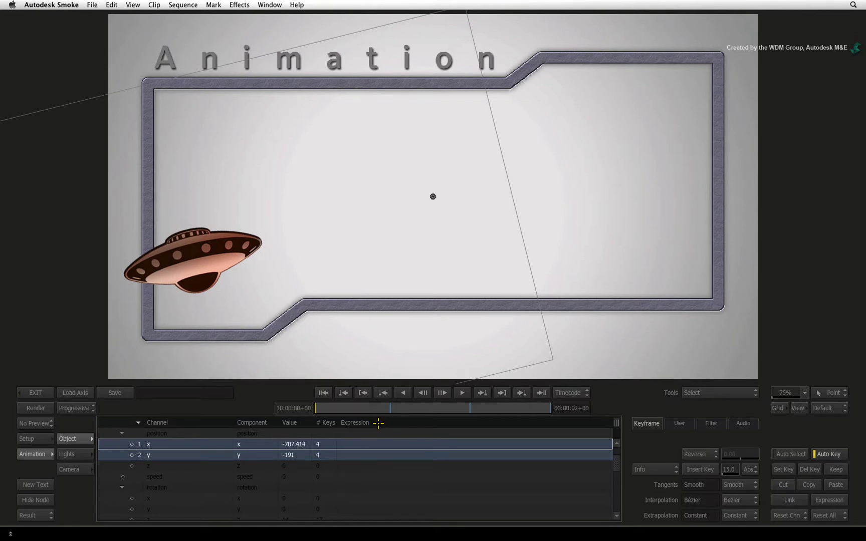
pyautogui.click(380, 443)
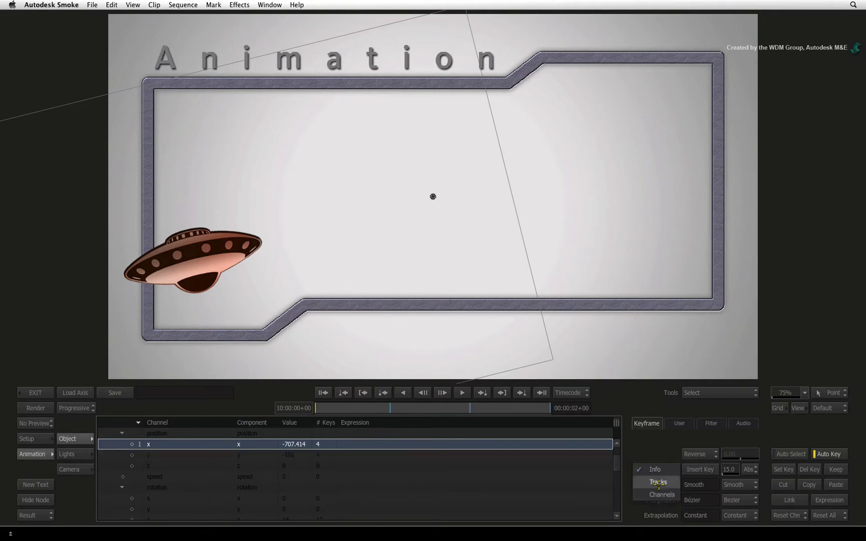
# Step: Return to the curve graph and collapse rotation so only the position x and y curves show
pyautogui.click(655, 469)
pyautogui.click(655, 481)
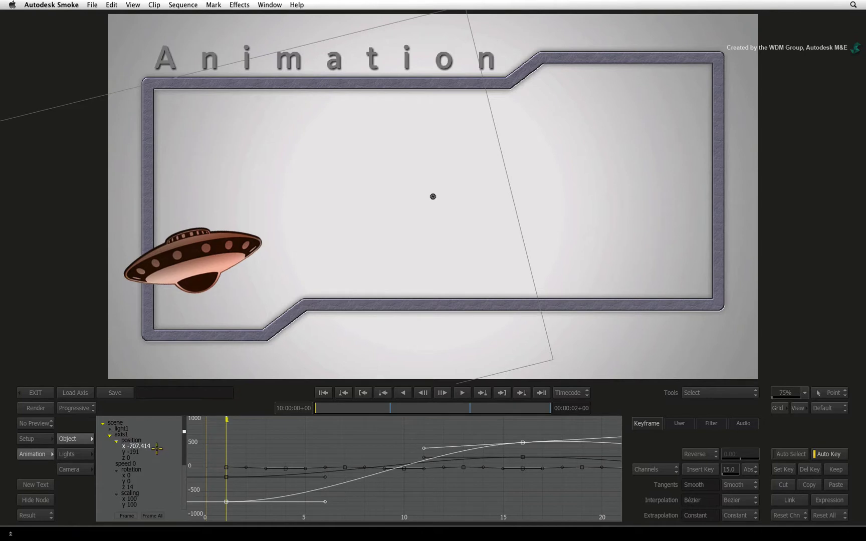
pyautogui.moveTo(185, 446)
pyautogui.mouseDown()
pyautogui.moveTo(189, 497)
pyautogui.moveTo(181, 429)
pyautogui.mouseUp()
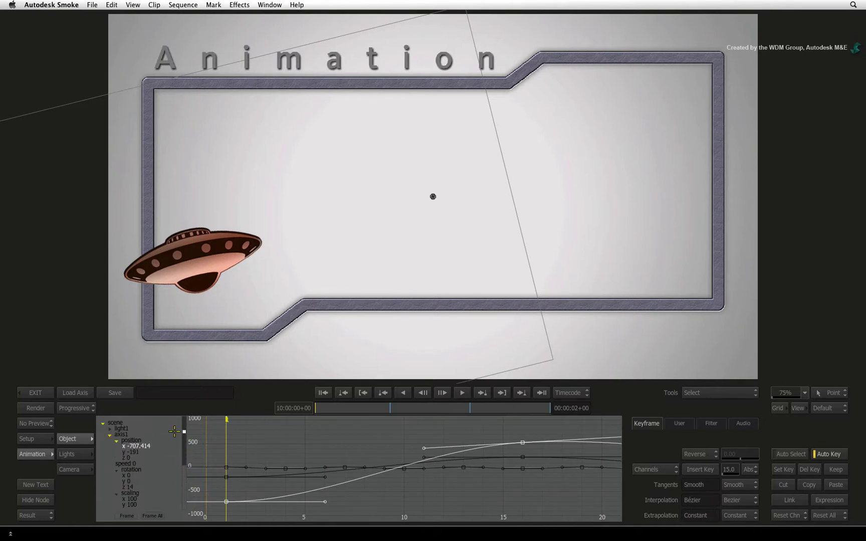
pyautogui.click(114, 441)
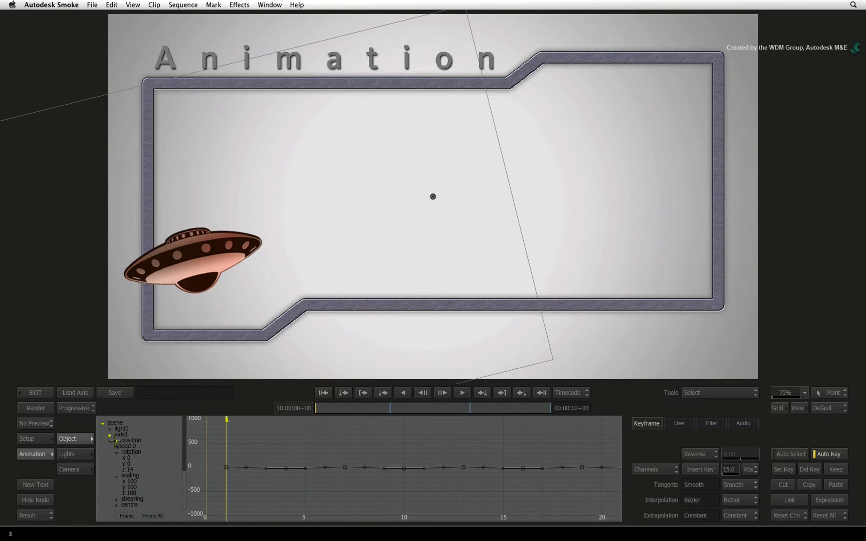
pyautogui.click(114, 441)
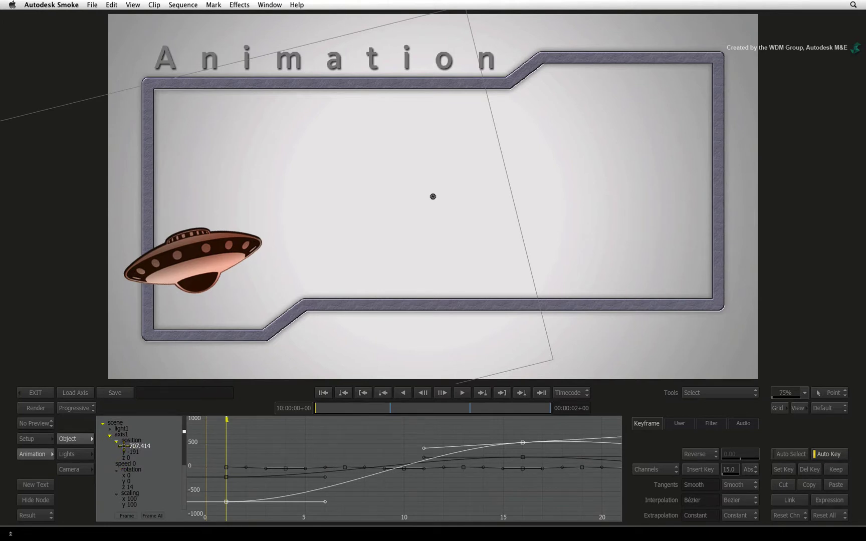
pyautogui.click(116, 472)
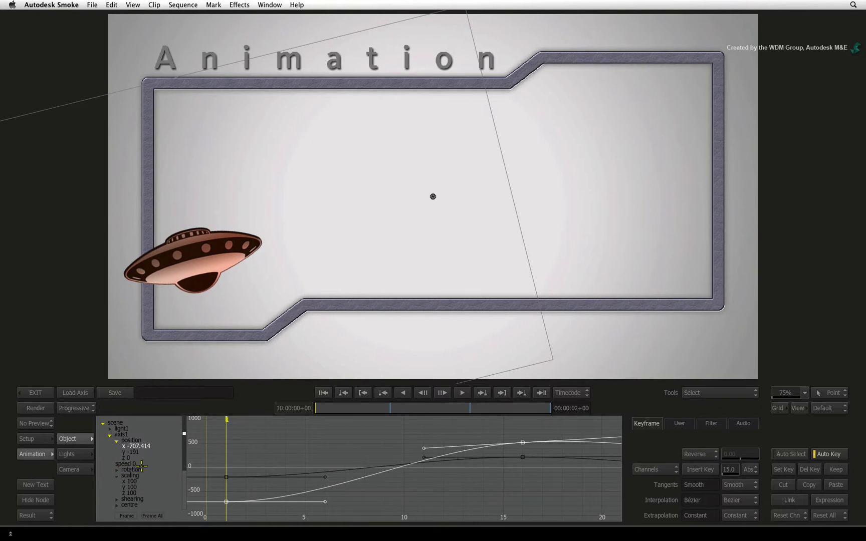
pyautogui.click(117, 471)
pyautogui.click(117, 470)
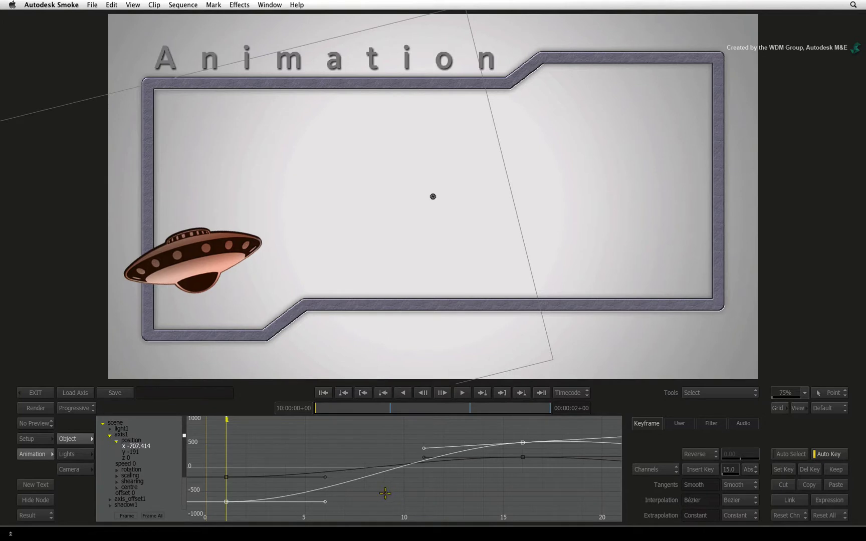
# Step: Frame all position keys across frames 0–50 and values −750 to 750, and show the y curve
pyautogui.click(126, 515)
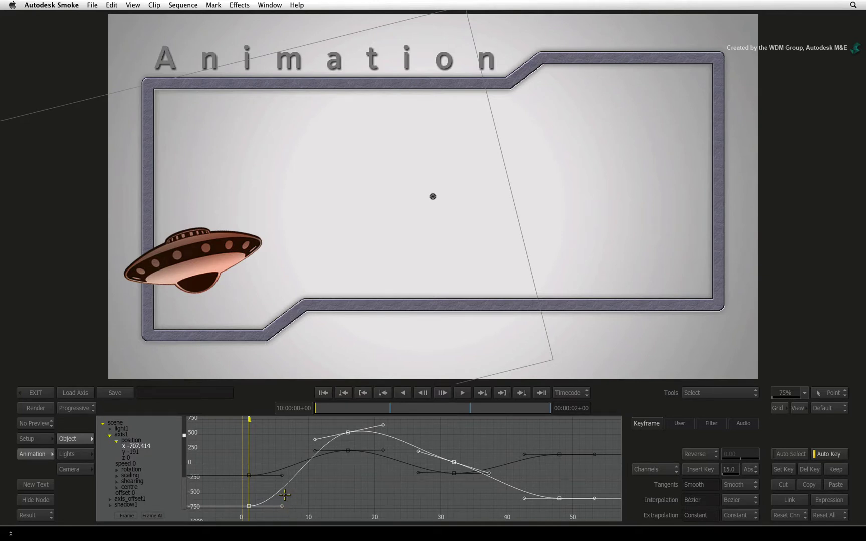
pyautogui.click(124, 452)
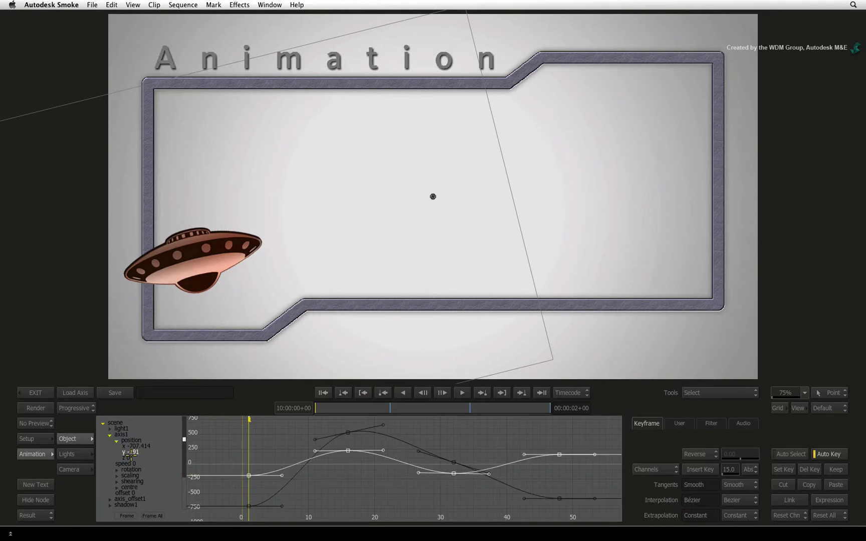
# Step: Add and remove the x and y position curves from the selection, then select the x curve's first key
pyautogui.keyDown('super'); pyautogui.click(229, 505); pyautogui.keyUp('super')
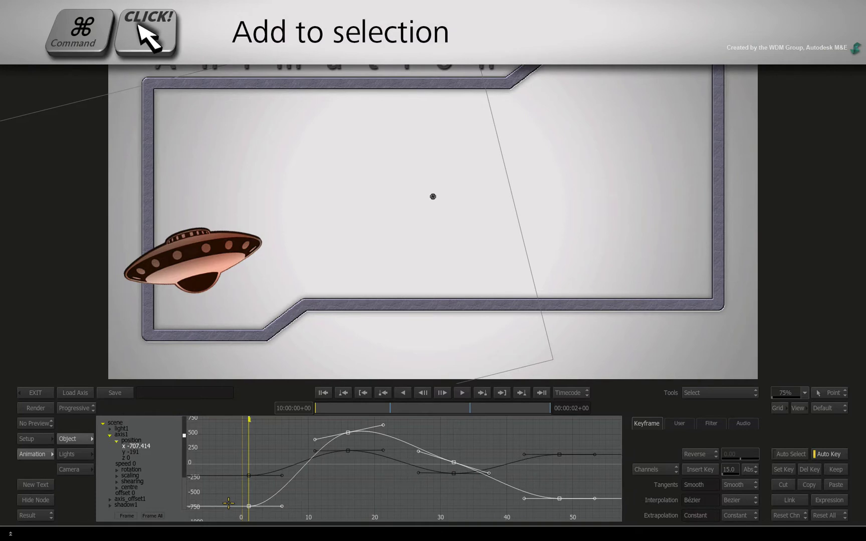
pyautogui.keyDown('super'); pyautogui.click(277, 469); pyautogui.keyUp('super')
pyautogui.keyDown('super'); pyautogui.click(277, 470); pyautogui.keyUp('super')
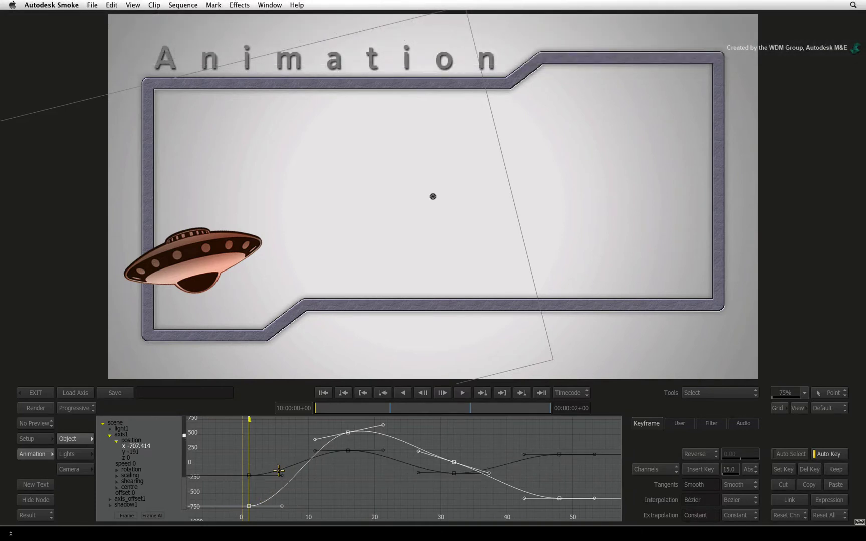
pyautogui.keyDown('super'); pyautogui.click(248, 507); pyautogui.keyUp('super')
pyautogui.click(250, 515)
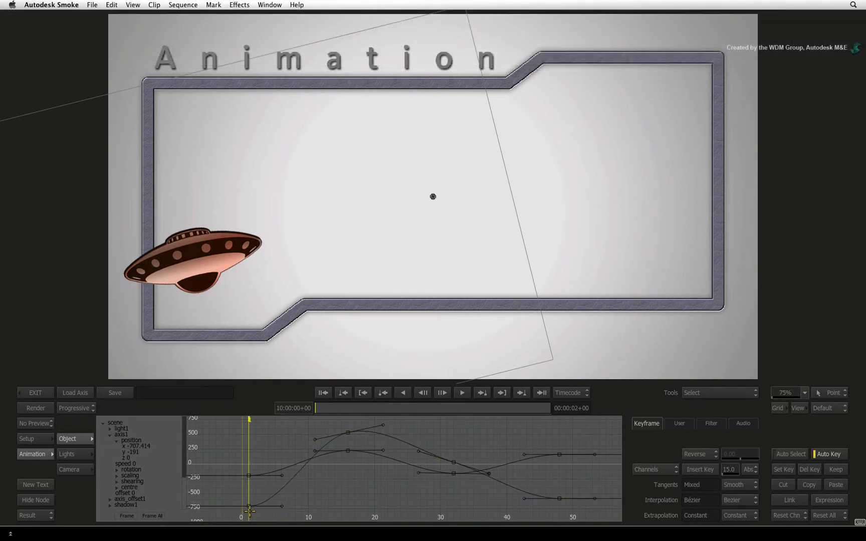
pyautogui.keyDown('super'); pyautogui.moveTo(249, 506); pyautogui.dragTo(253, 510); pyautogui.keyUp('super')
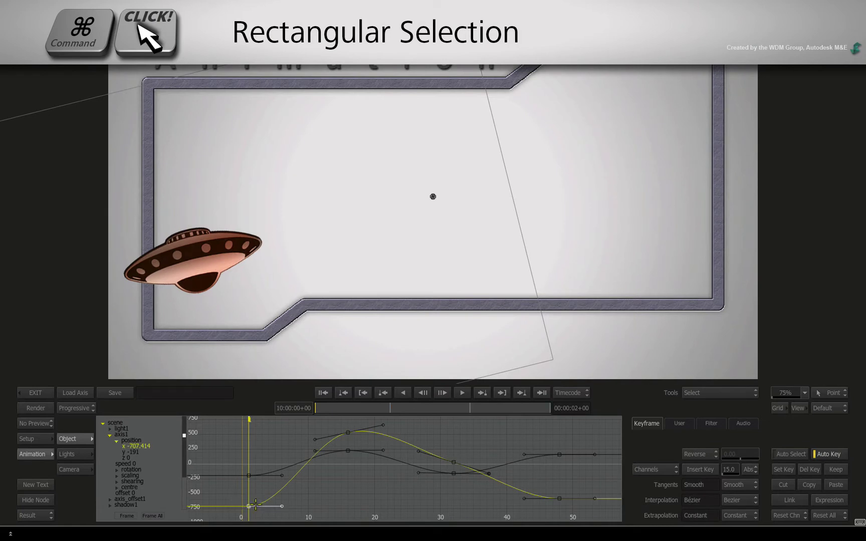
# Step: Drag the frame-17 x key down to about -579, then undo the move
pyautogui.click(347, 433)
pyautogui.keyDown('super'); pyautogui.moveTo(359, 423); pyautogui.dragTo(465, 456); pyautogui.keyUp('super')
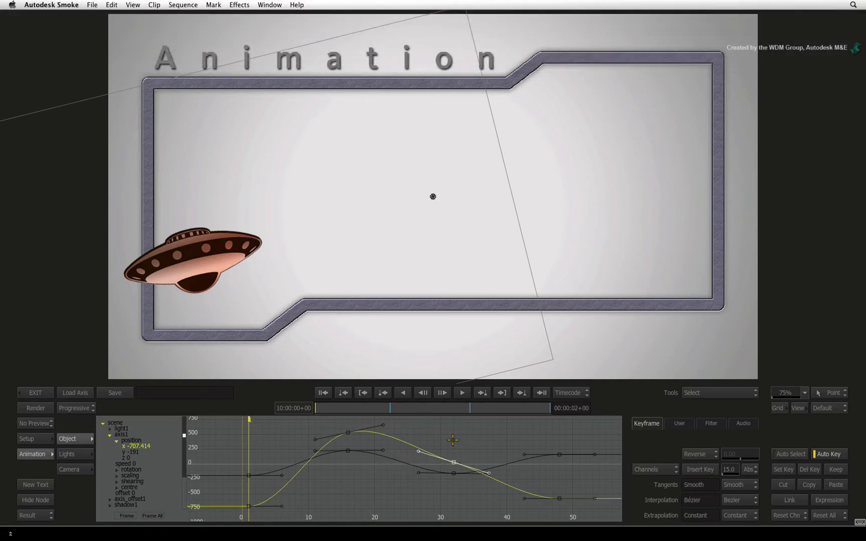
pyautogui.click(348, 432)
pyautogui.moveTo(349, 433); pyautogui.dragTo(339, 482)
pyautogui.hotkey('ctrl', 'z')
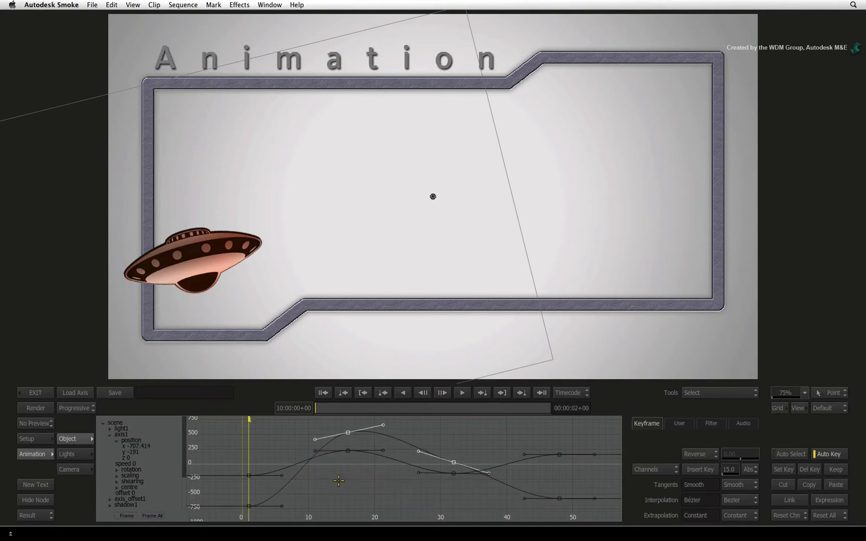
# Step: Box-select keys near the curve peaks, then box-select both frame-1 position keys
pyautogui.click(249, 506)
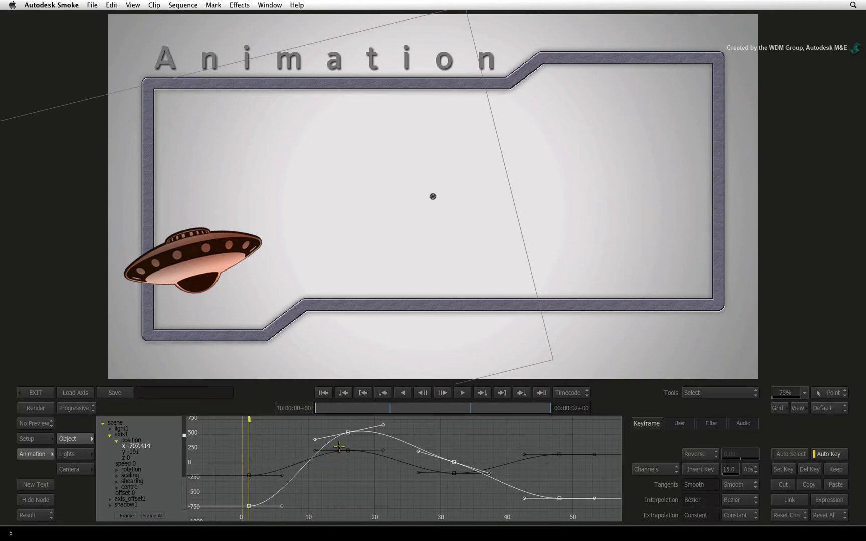
pyautogui.click(348, 429)
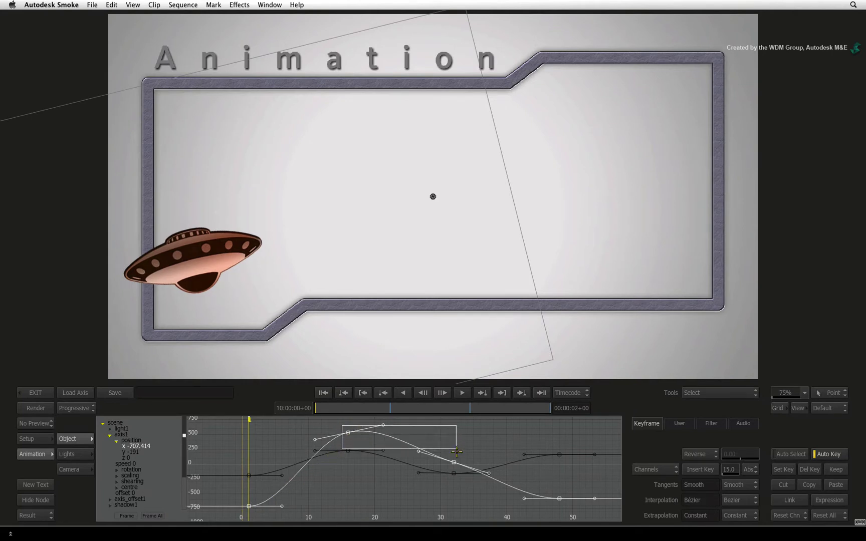
pyautogui.moveTo(457, 454); pyautogui.dragTo(466, 468)
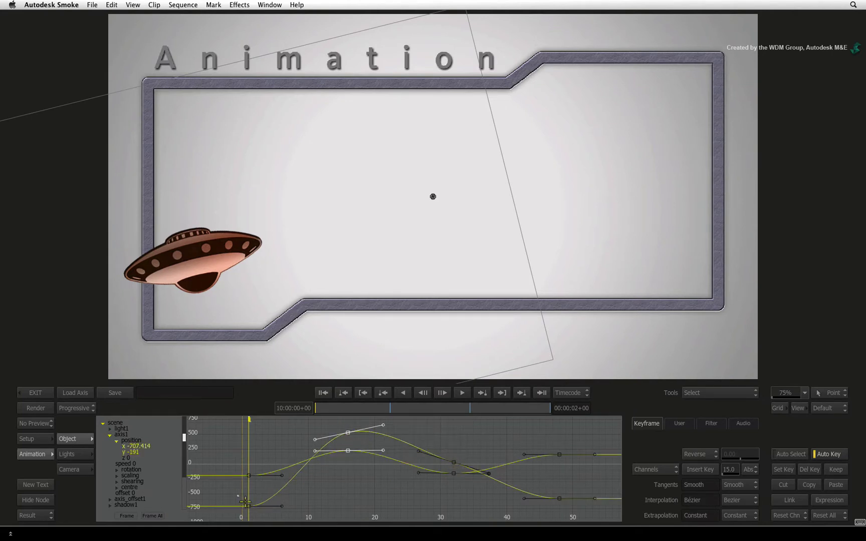
pyautogui.moveTo(240, 465); pyautogui.dragTo(271, 506)
# Step: Copy the frame-1 x key and paste -707.414 onto position z, then preview the motion to frame 18
pyautogui.click(250, 505)
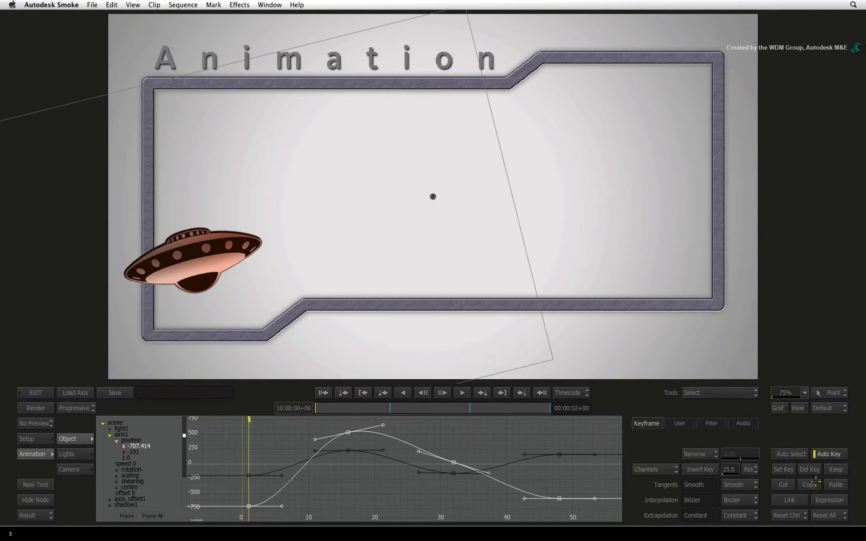
pyautogui.click(123, 457)
pyautogui.click(834, 484)
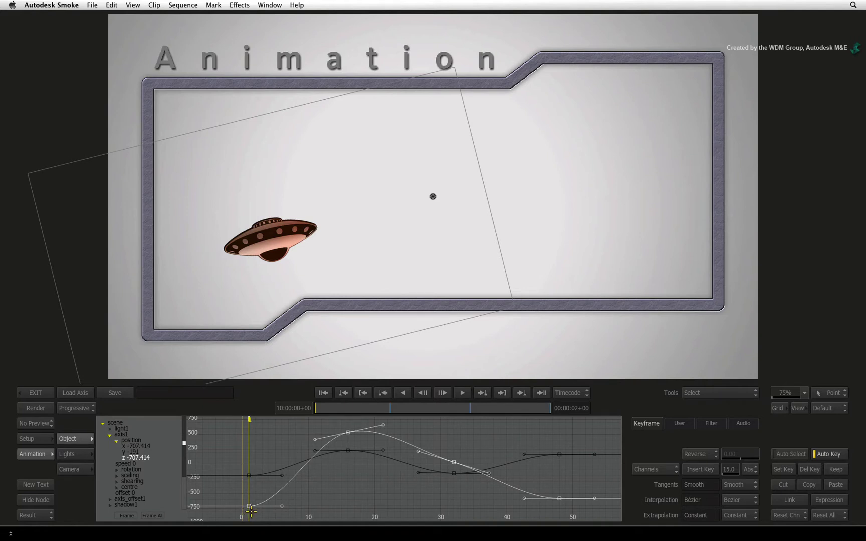
pyautogui.moveTo(325, 409)
pyautogui.mouseDown()
pyautogui.moveTo(471, 400)
pyautogui.moveTo(317, 404)
pyautogui.mouseUp()
# Step: Set the curve mode to Add Points and add a key near frame 8 on the position x curve
pyautogui.click(703, 392)
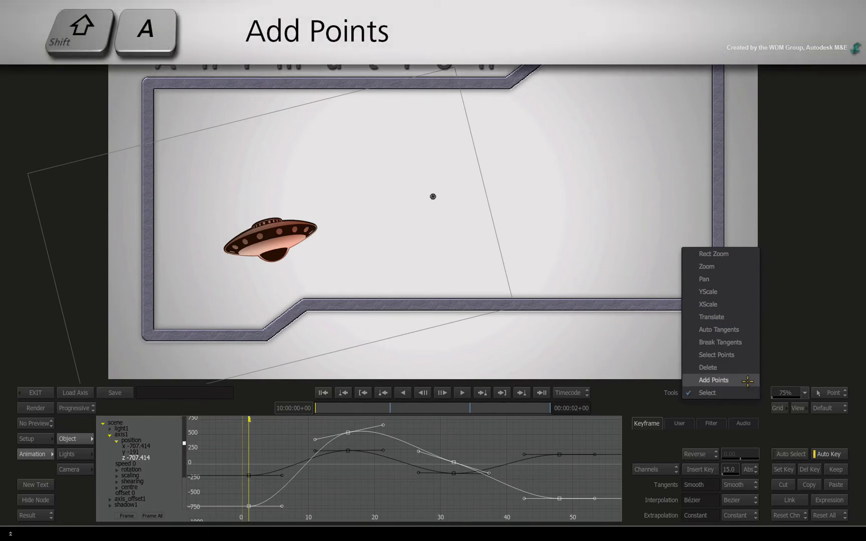
pyautogui.click(748, 381)
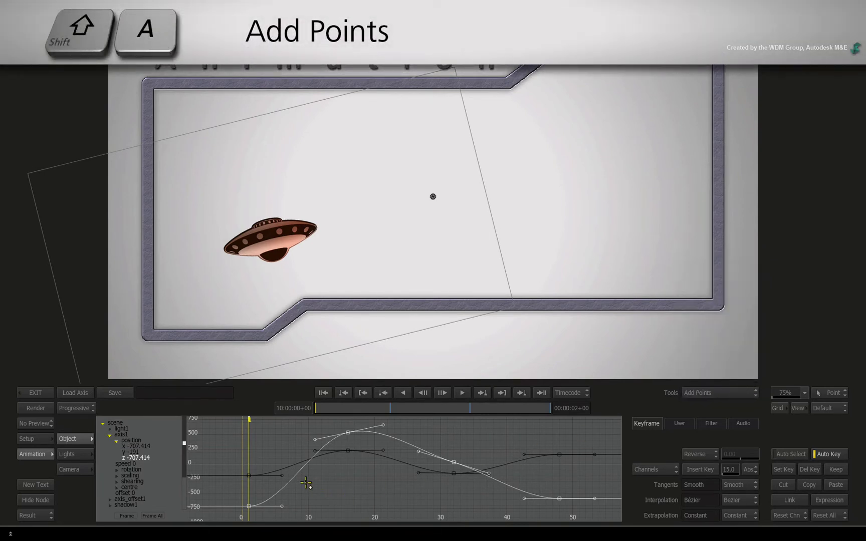
pyautogui.moveTo(297, 475); pyautogui.dragTo(309, 487)
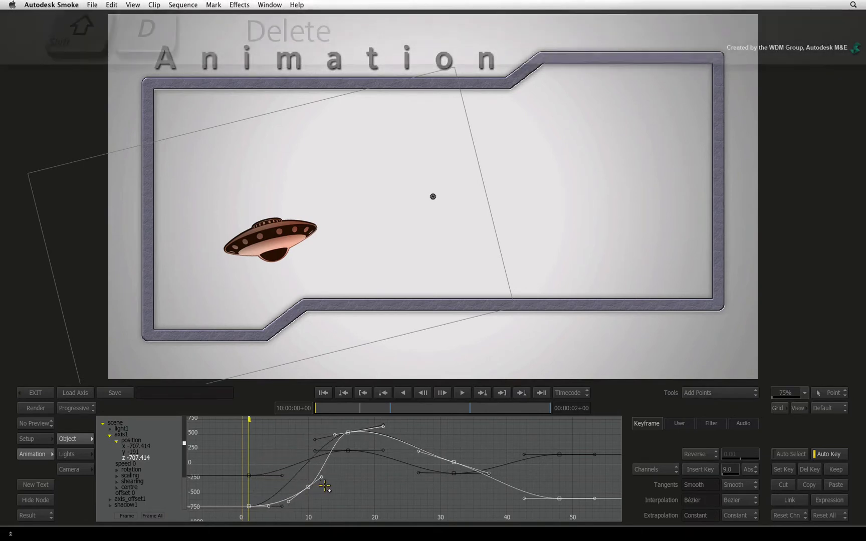
# Step: Set the curve mode to Delete and remove the extra key from the white position x curve
pyautogui.click(732, 393)
pyautogui.click(735, 380)
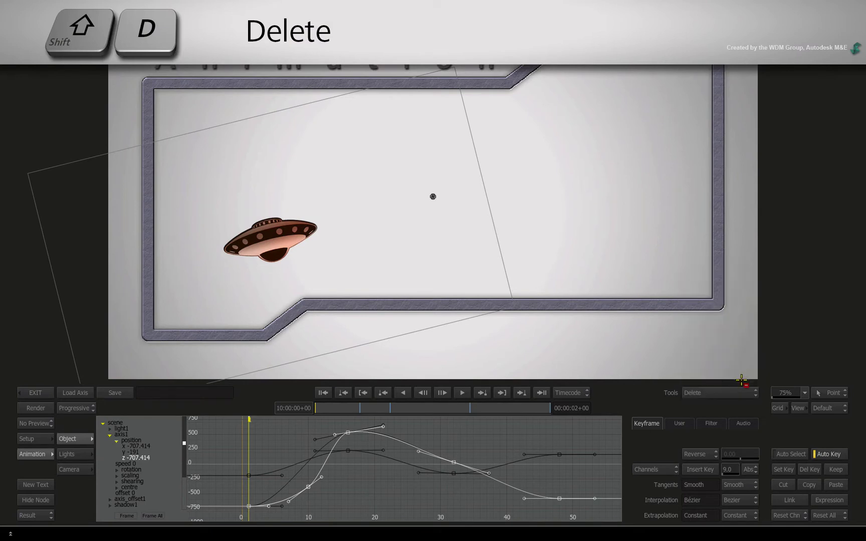
pyautogui.click(308, 485)
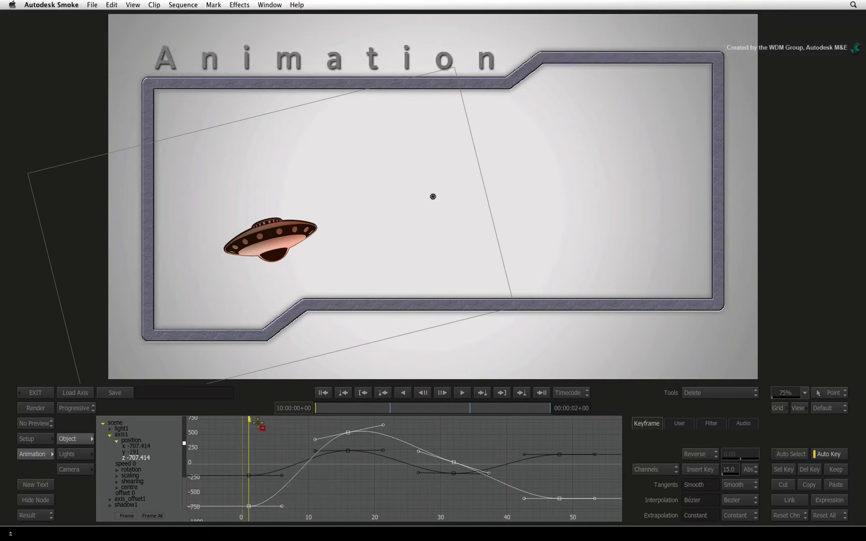
# Step: At frame 16, break the peak key's tangents and bend one tangent handle independently
pyautogui.moveTo(248, 419); pyautogui.dragTo(348, 420)
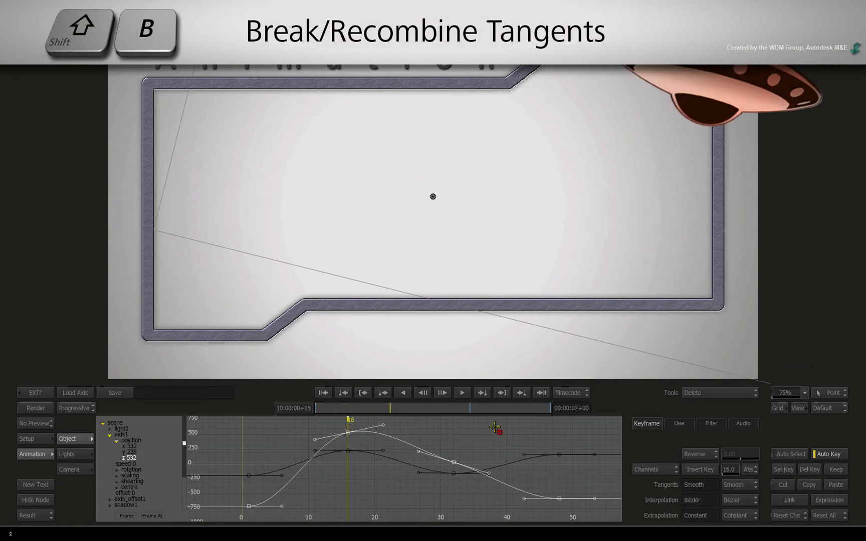
pyautogui.click(724, 391)
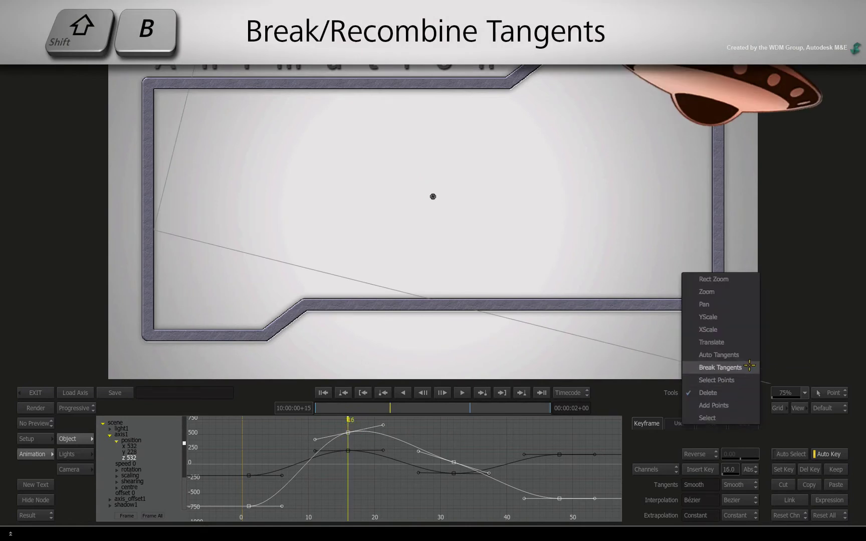
pyautogui.click(752, 367)
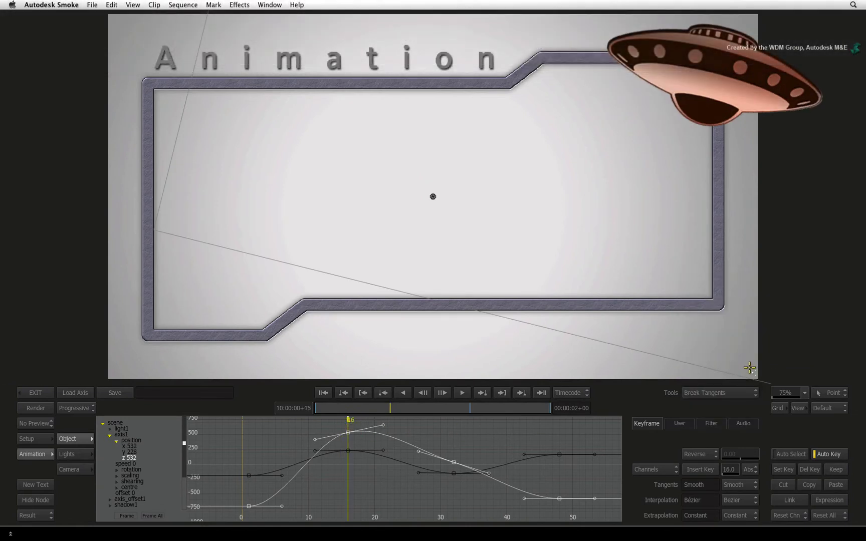
pyautogui.click(348, 431)
pyautogui.click(725, 391)
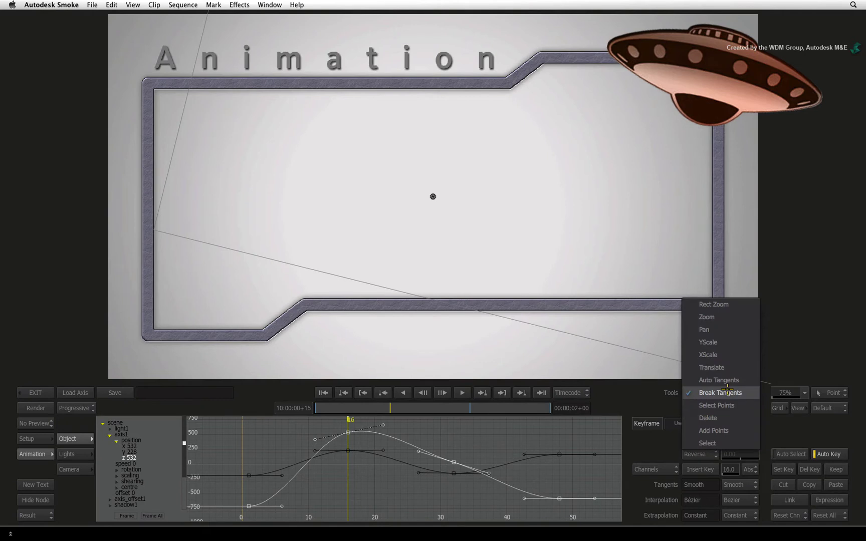
pyautogui.click(729, 441)
pyautogui.moveTo(376, 432); pyautogui.dragTo(336, 479)
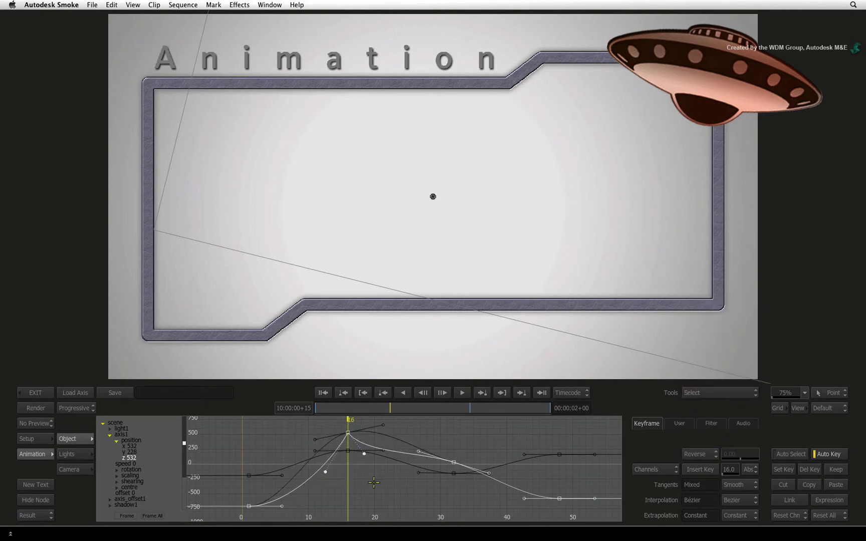
# Step: Rejoin the frame-16 key's tangents and tilt the tangent to reshape the curve's crest
pyautogui.click(725, 392)
pyautogui.click(729, 343)
pyautogui.click(347, 434)
pyautogui.click(744, 390)
pyautogui.click(733, 441)
pyautogui.click(365, 453)
pyautogui.moveTo(365, 453); pyautogui.dragTo(320, 427)
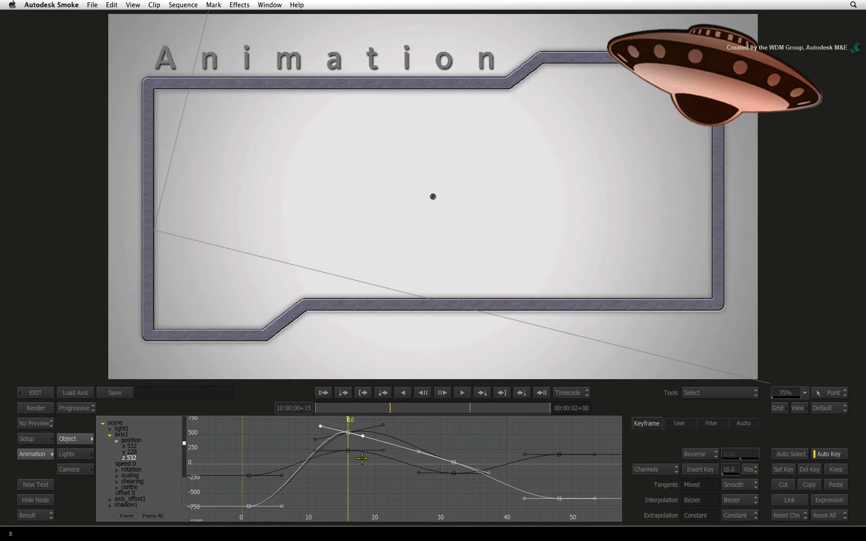
# Step: Use YScale to compress the white z curve vertically, so z reads 141.809 at frame 16
pyautogui.click(742, 394)
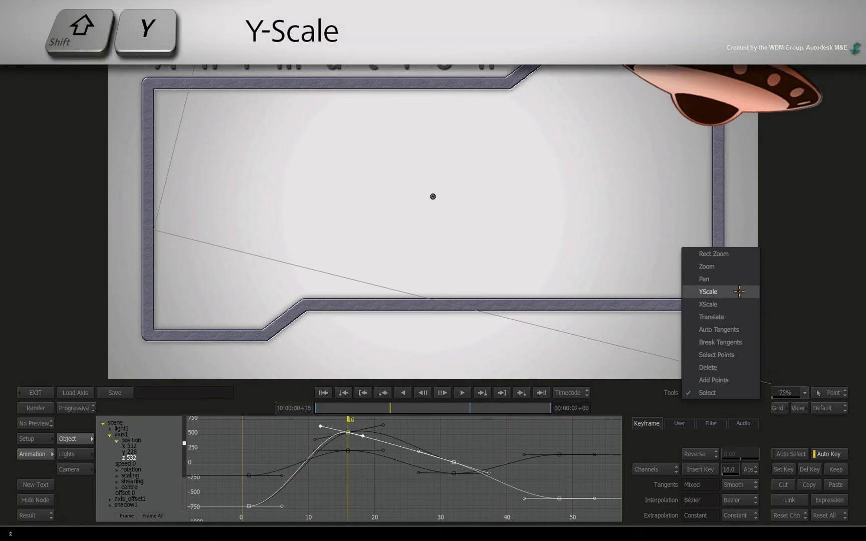
pyautogui.click(738, 291)
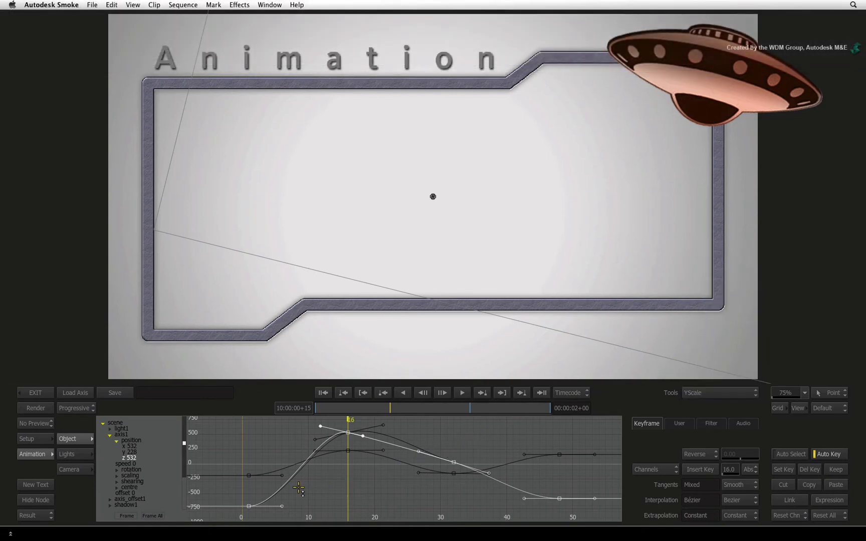
pyautogui.moveTo(249, 506)
pyautogui.mouseDown()
pyautogui.moveTo(250, 517)
pyautogui.moveTo(248, 441)
pyautogui.moveTo(258, 511)
pyautogui.mouseUp()
pyautogui.click(349, 456)
pyautogui.moveTo(348, 456); pyautogui.dragTo(350, 457)
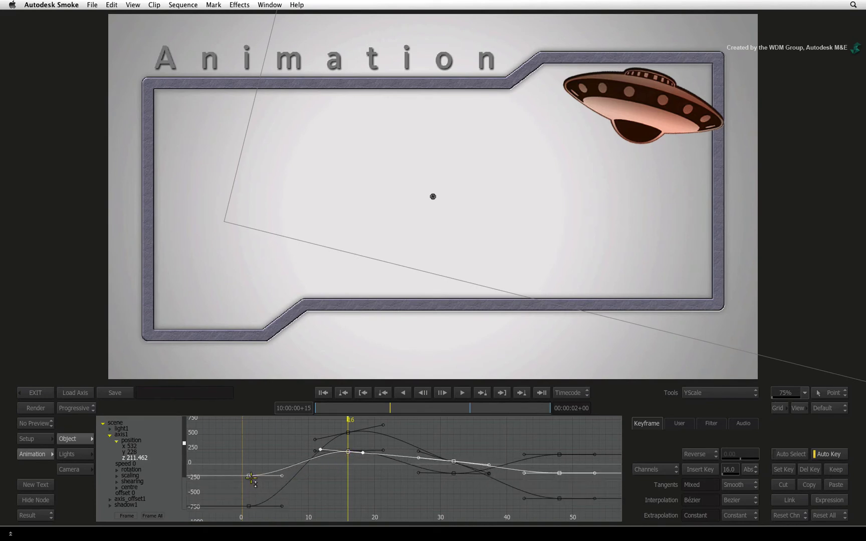
pyautogui.moveTo(251, 474); pyautogui.dragTo(248, 478)
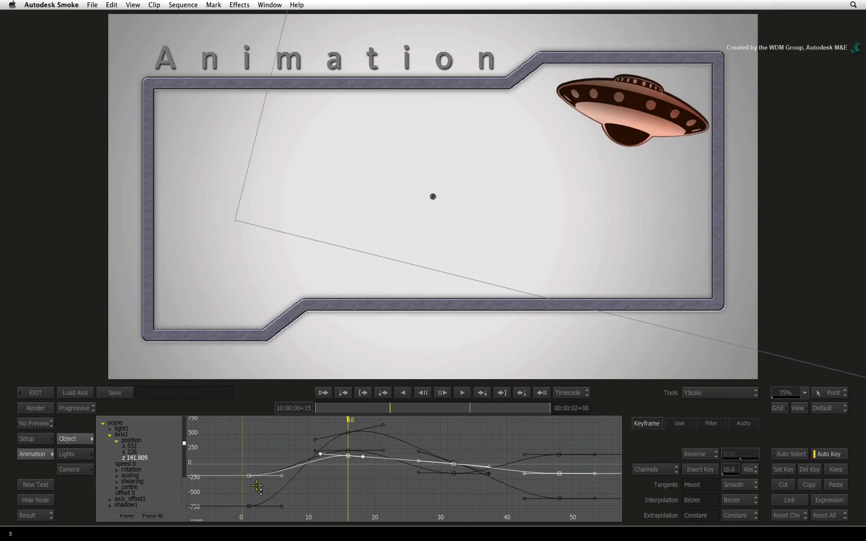
# Step: Squeeze the white z curve's keys in time with XScale so they finish near frame 27
pyautogui.click(739, 393)
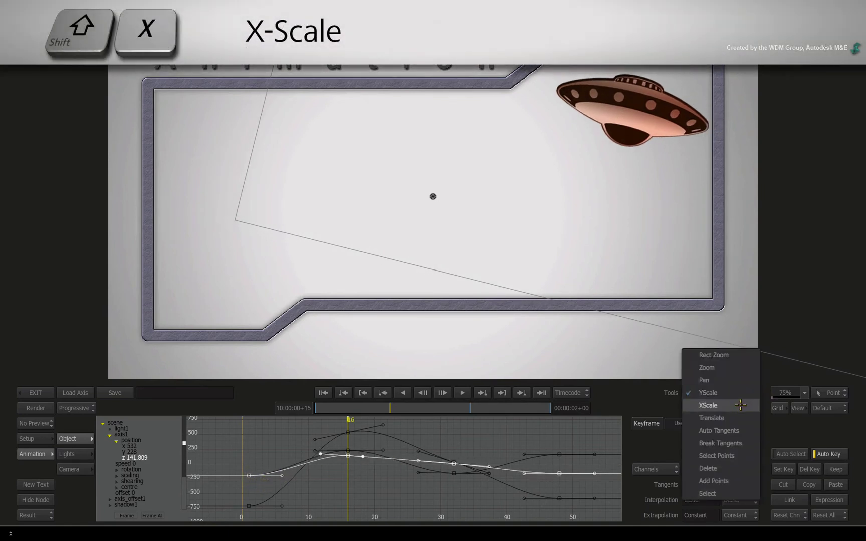
pyautogui.click(739, 406)
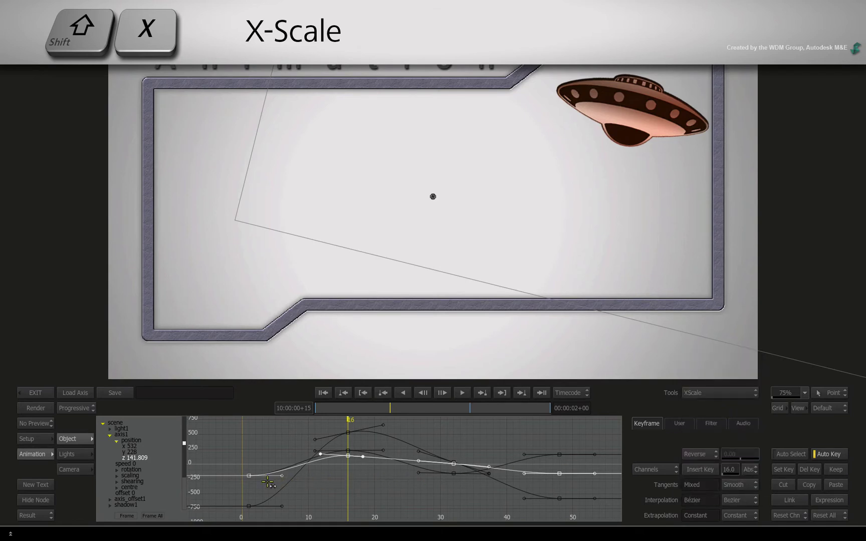
pyautogui.moveTo(258, 477); pyautogui.dragTo(118, 484)
pyautogui.click(126, 516)
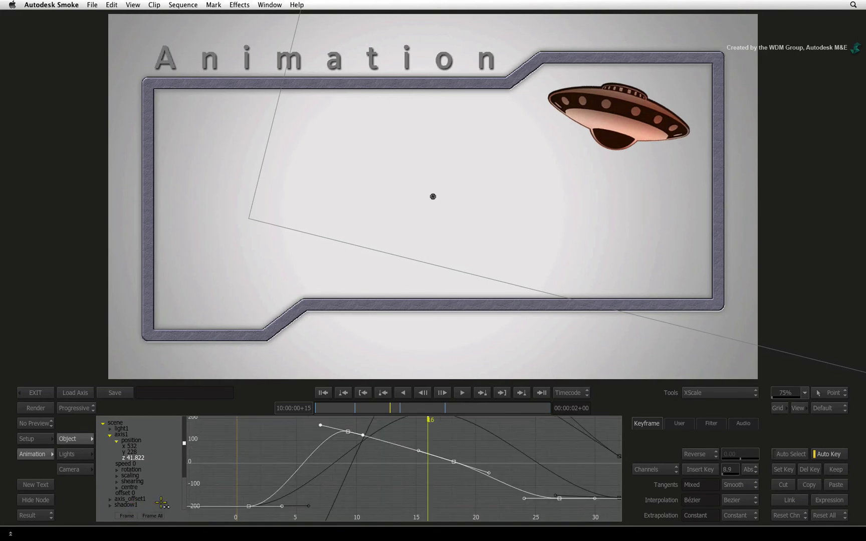
# Step: Return to Select mode and frame all curves in the graph
pyautogui.click(735, 394)
pyautogui.click(693, 479)
pyautogui.click(152, 516)
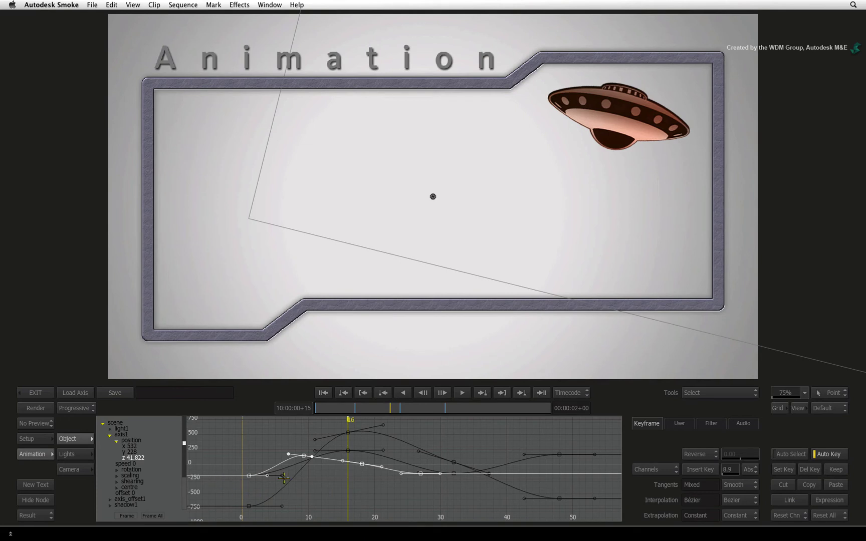
# Step: On frame 1, set position z to -190 using the calculator, then refit the graph view
pyautogui.click(321, 393)
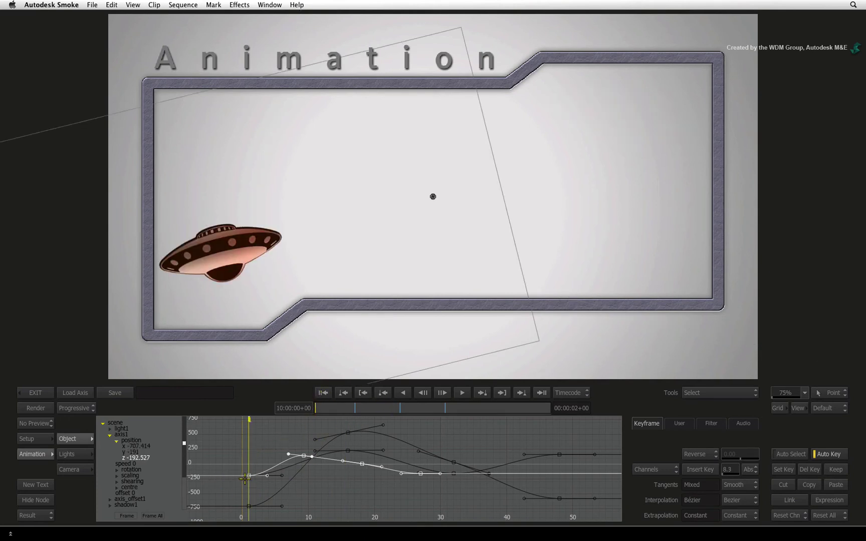
pyautogui.click(137, 457)
pyautogui.click(148, 403)
pyautogui.click(129, 376)
pyautogui.click(166, 434)
pyautogui.click(126, 515)
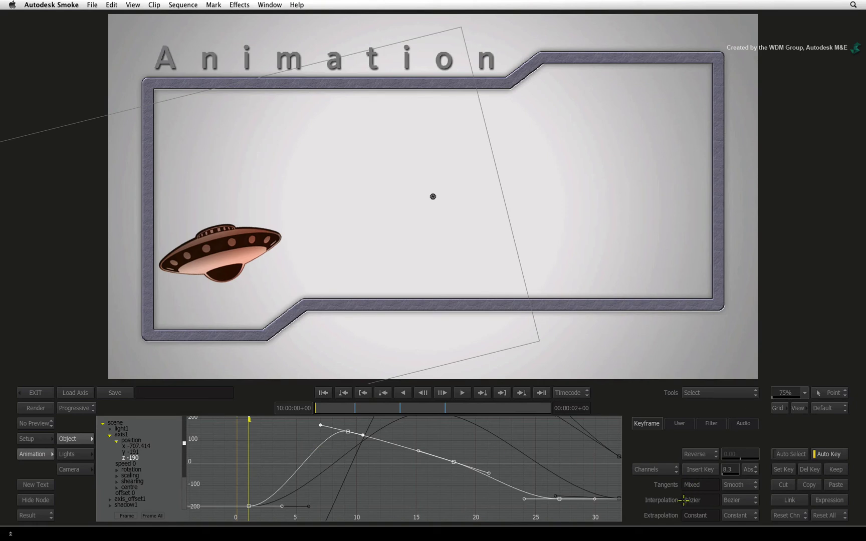
# Step: Select the z position curve's keys and change their interpolation from Bezier to Linear
pyautogui.click(745, 499)
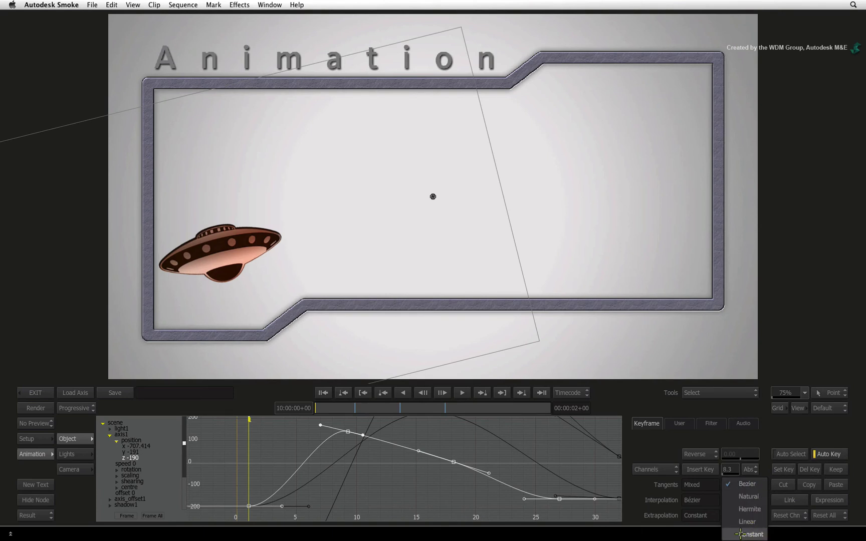
pyautogui.click(747, 484)
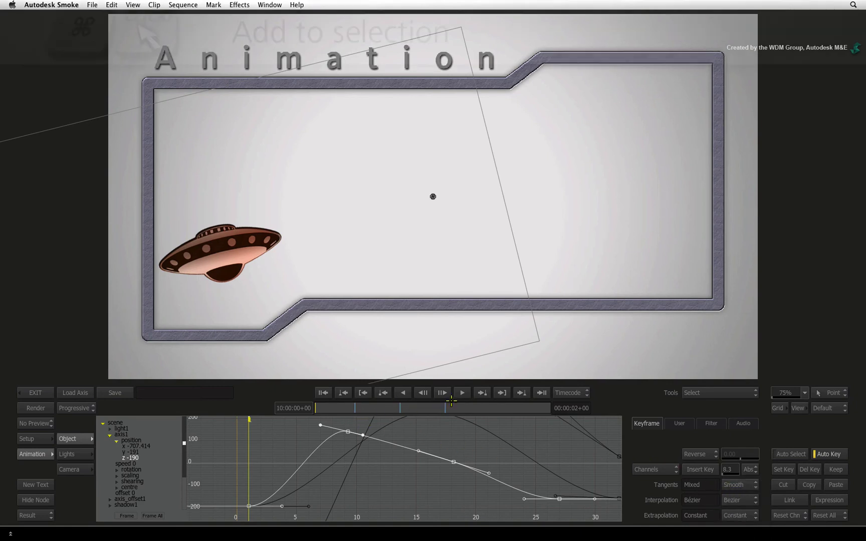
pyautogui.click(484, 392)
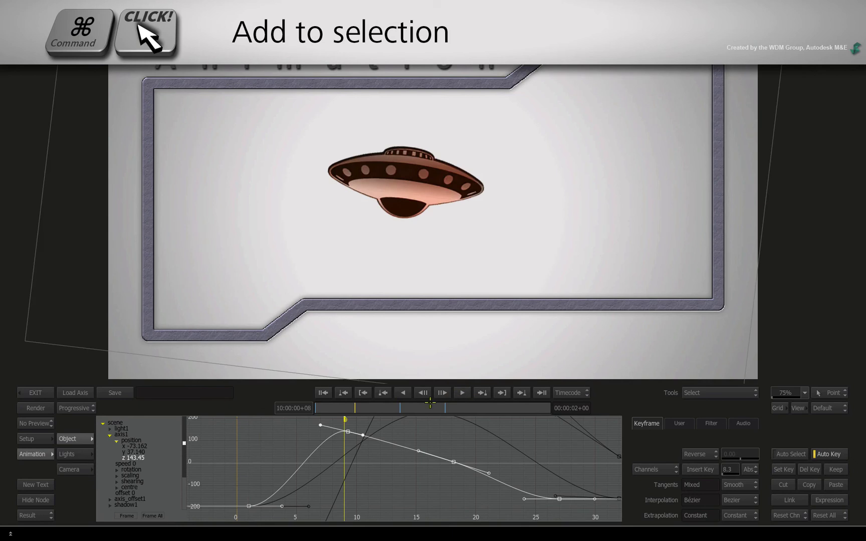
pyautogui.keyDown('super'); pyautogui.click(344, 427); pyautogui.keyUp('super')
pyautogui.keyDown('super'); pyautogui.click(349, 431); pyautogui.keyUp('super')
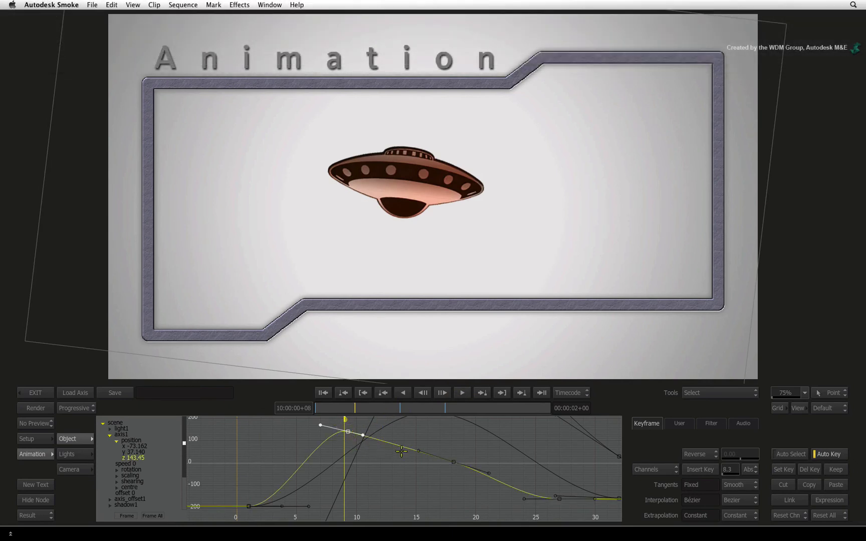
pyautogui.click(749, 501)
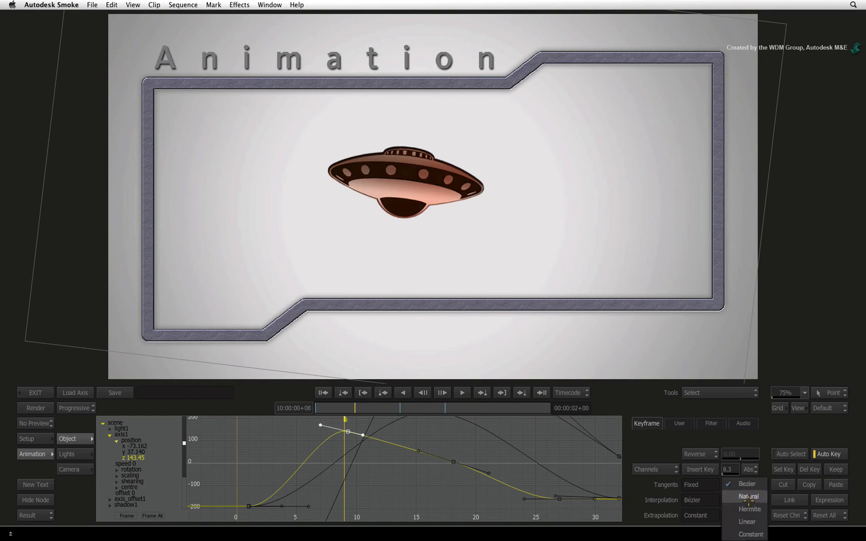
pyautogui.click(748, 518)
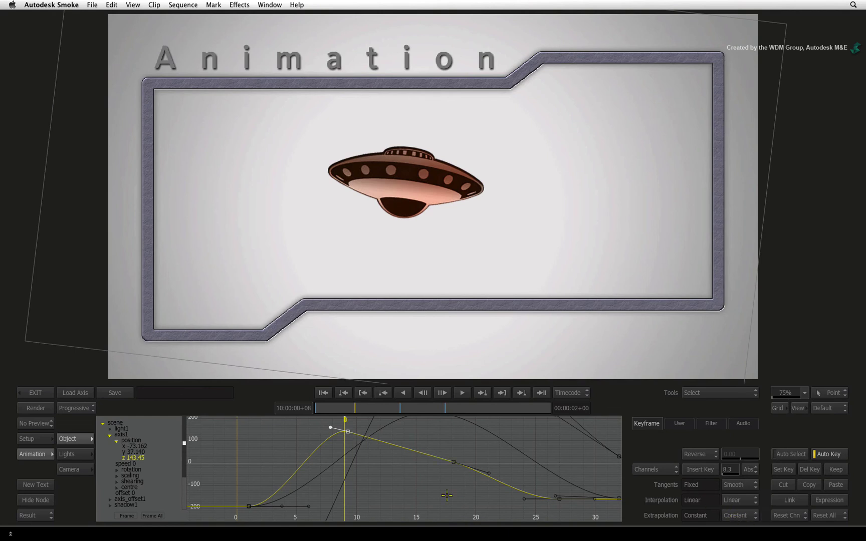
pyautogui.click(121, 459)
pyautogui.click(747, 500)
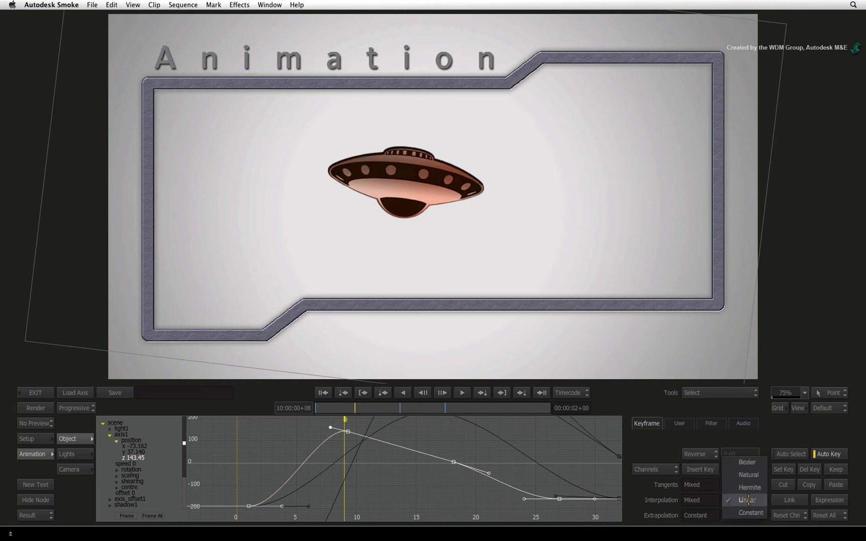
pyautogui.click(755, 500)
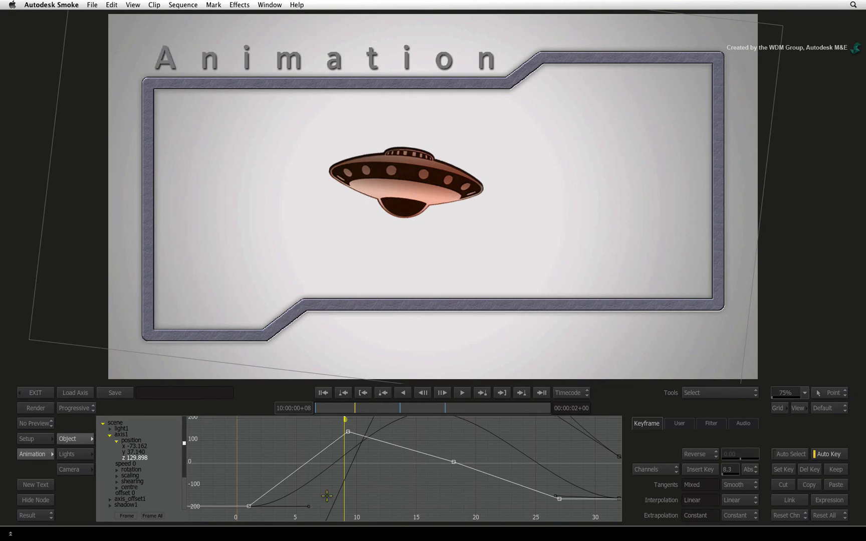
# Step: Set the z curve's extrapolation to Rev + Cycle and scrub through frame 30 to preview
pyautogui.click(152, 516)
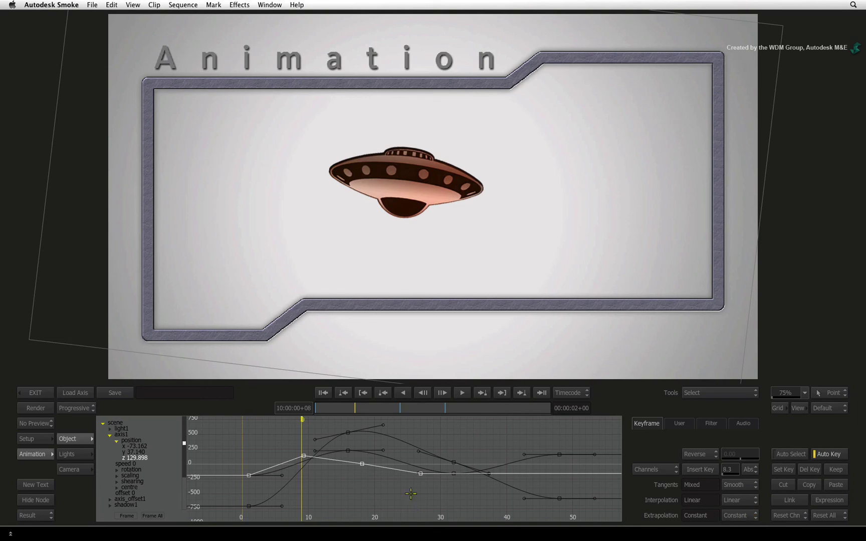
pyautogui.click(746, 513)
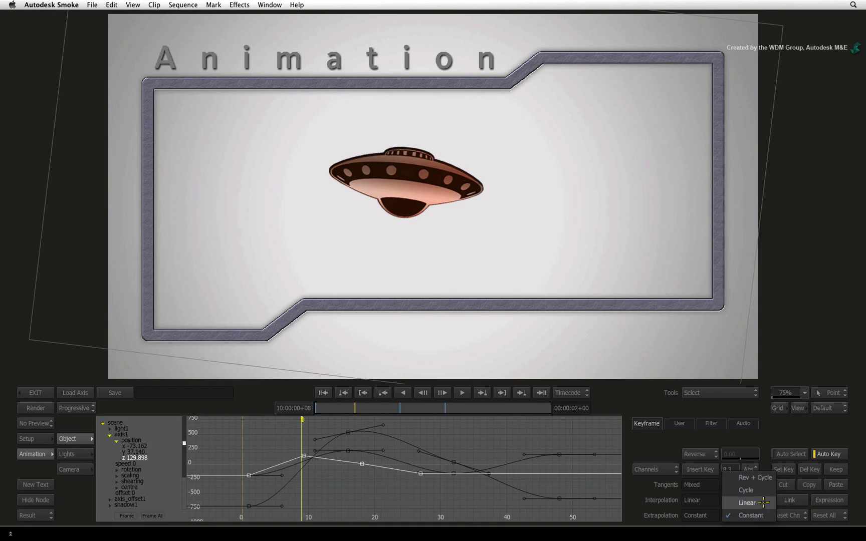
pyautogui.click(761, 477)
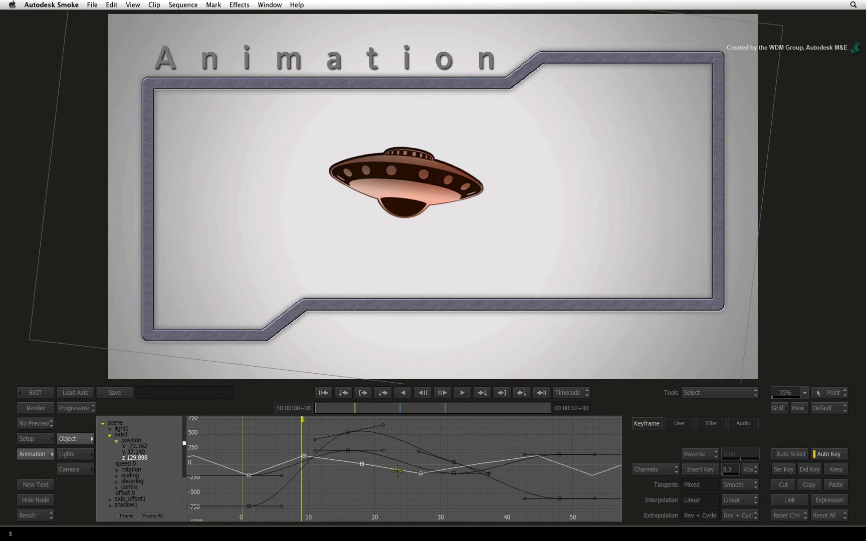
pyautogui.click(340, 407)
pyautogui.moveTo(353, 406); pyautogui.dragTo(297, 409)
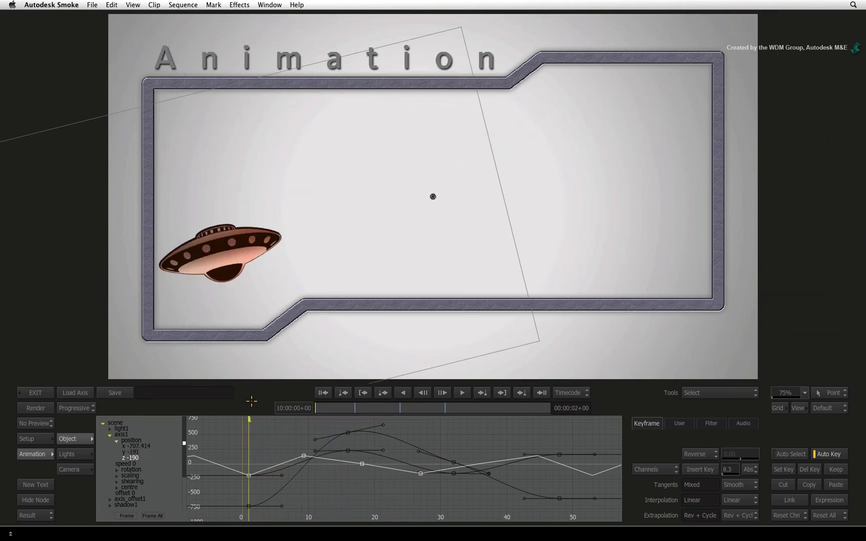